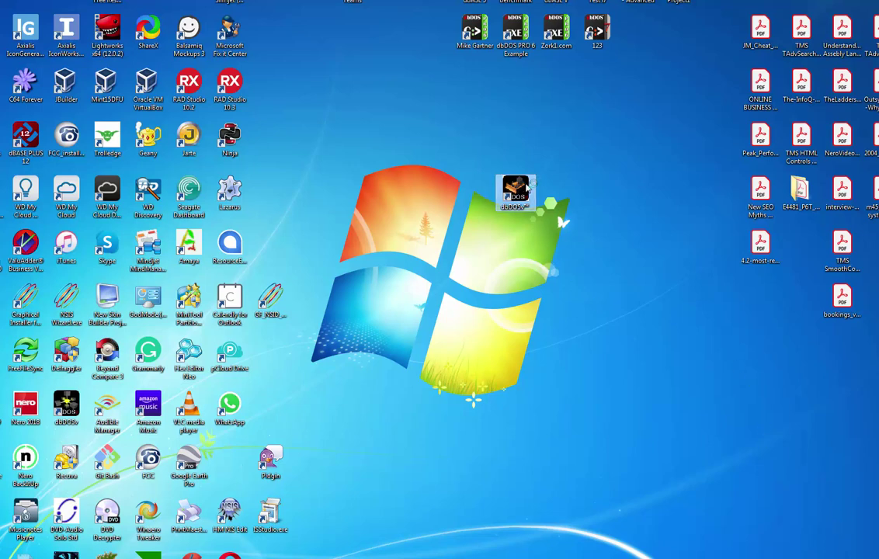
- Launch the dbDOSv Configuration Manager from the desktop and start a new configuration
double_click(516, 190)
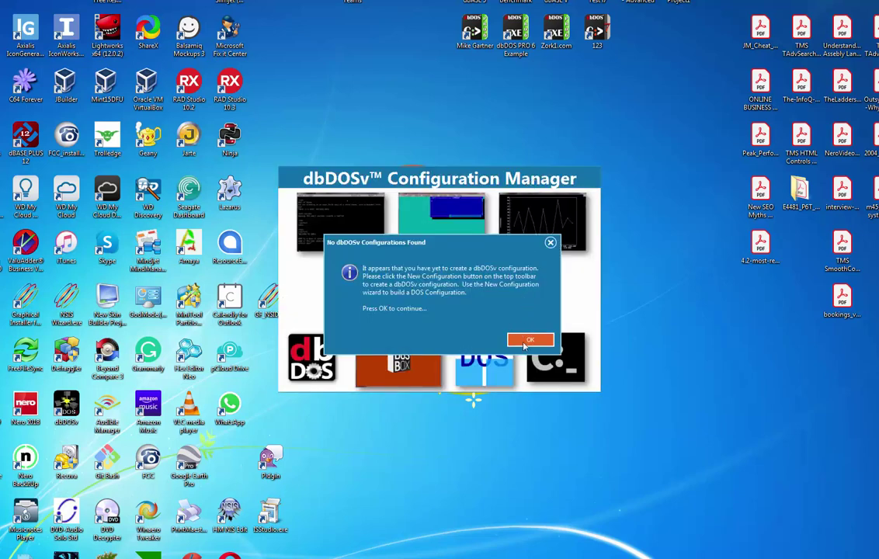
click(525, 343)
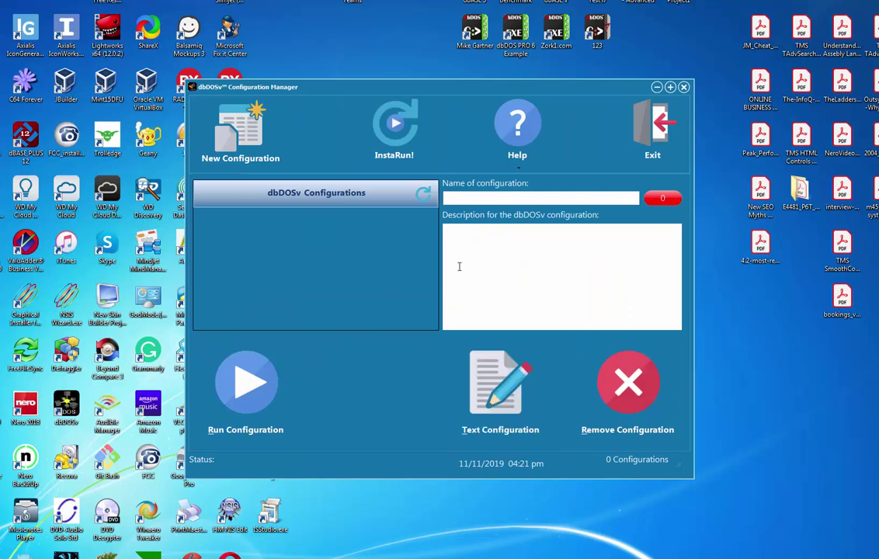
click(256, 136)
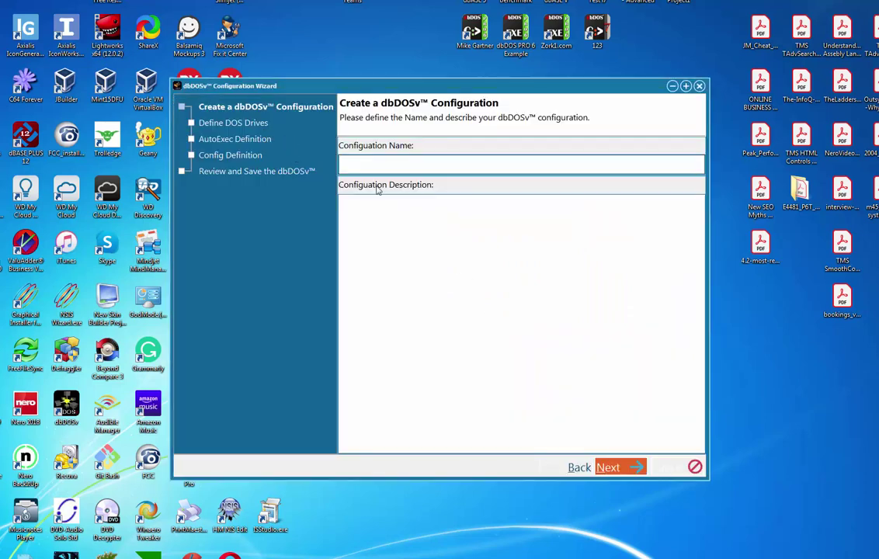
- Name the new configuration Demo config with the description Config, and continue to the DOS drive definitions
text(Demo con)
key(BackSpace)
text(nfig)
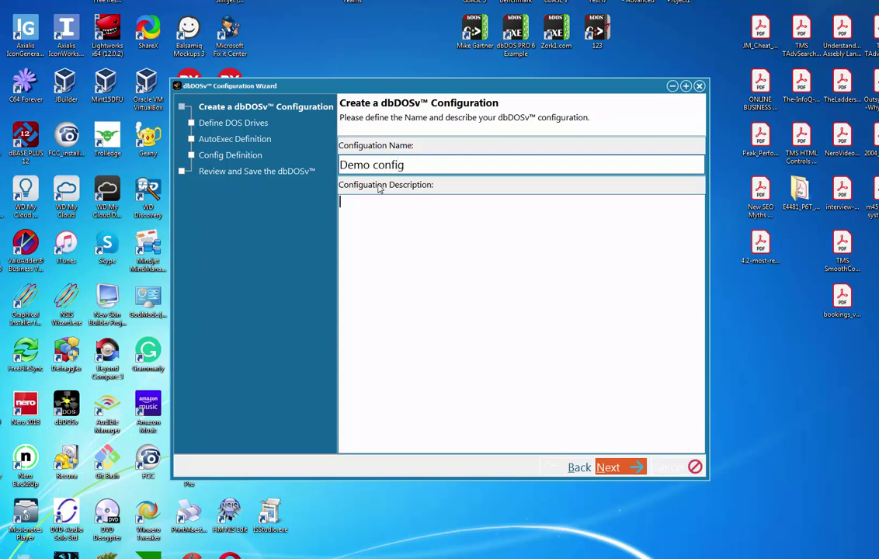
key(Tab)
text(Config)
click(613, 467)
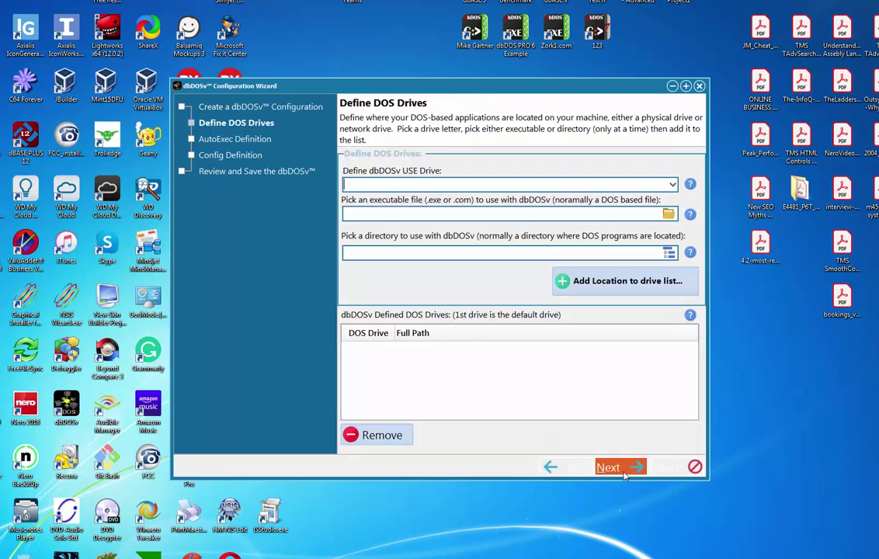
- Map DOS drive C: to the directory C:\dBASE5\en, add it to the drive list and continue to the AutoExec definition
click(673, 184)
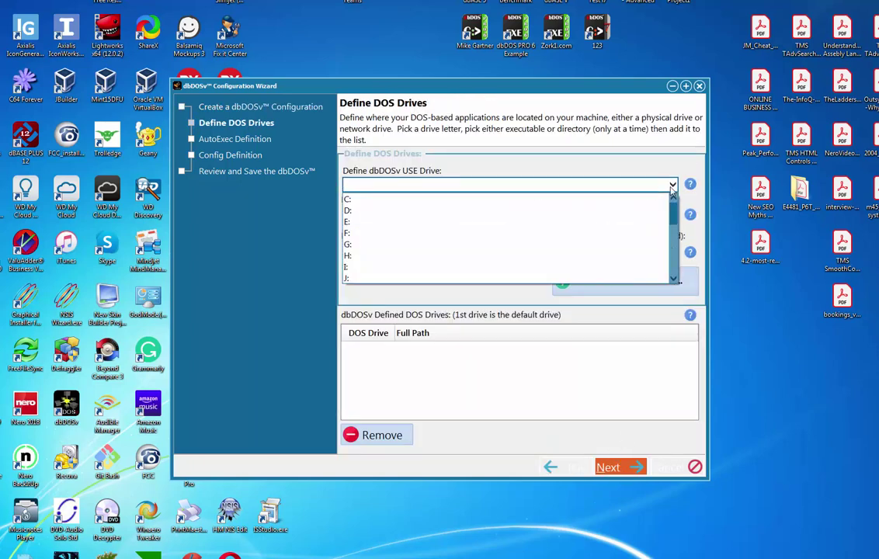
click(604, 207)
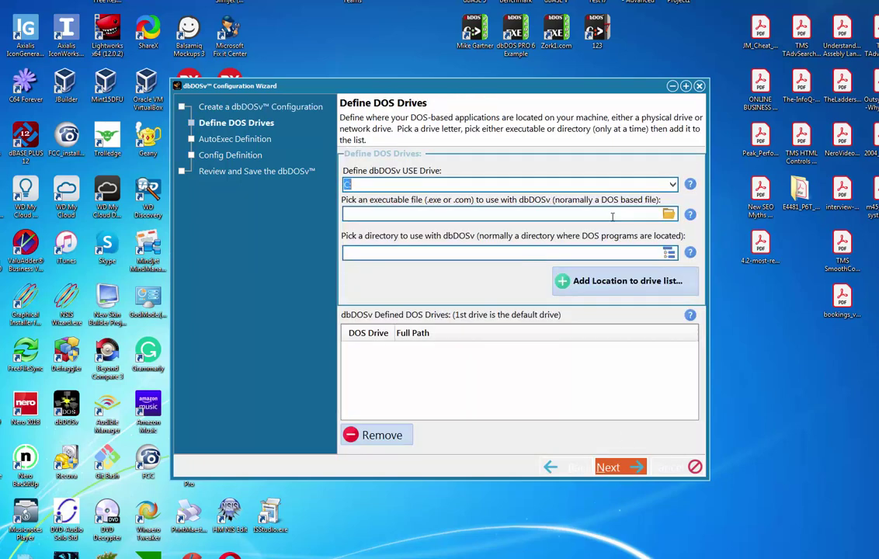
click(667, 254)
double_click(345, 193)
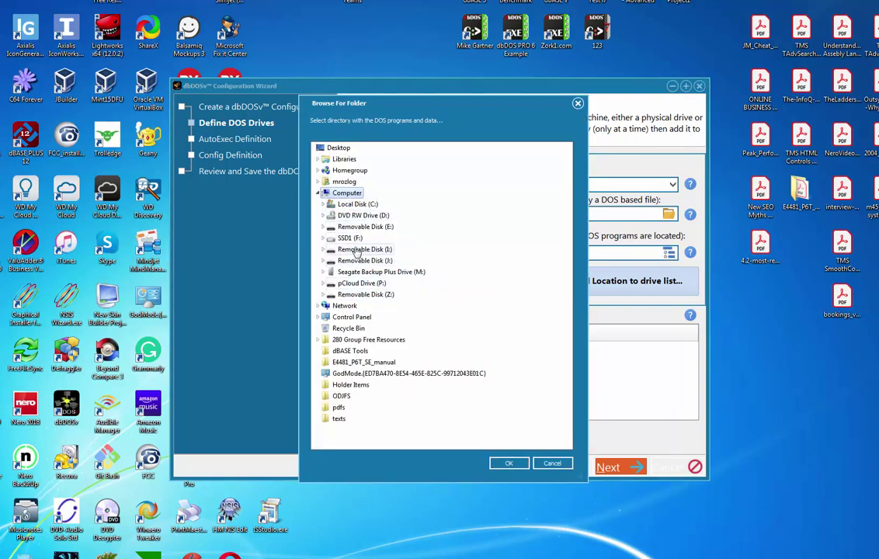
double_click(356, 204)
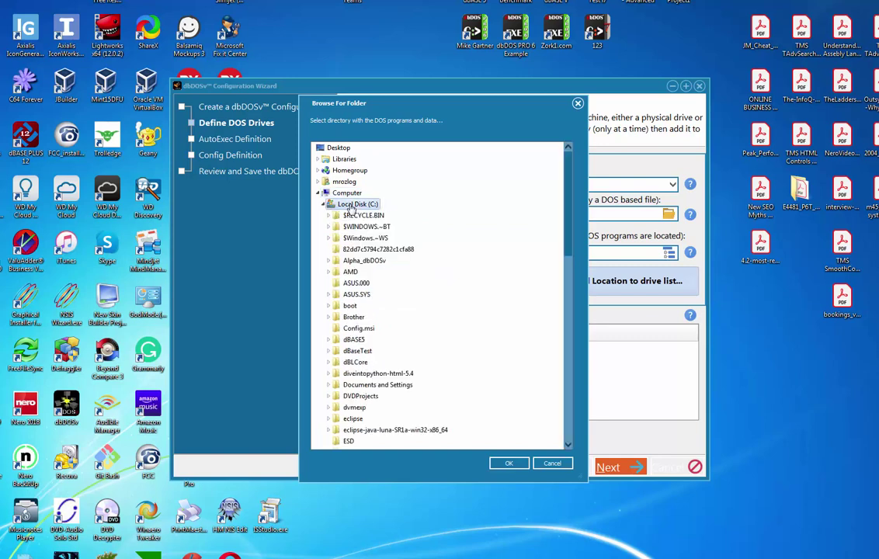
double_click(355, 339)
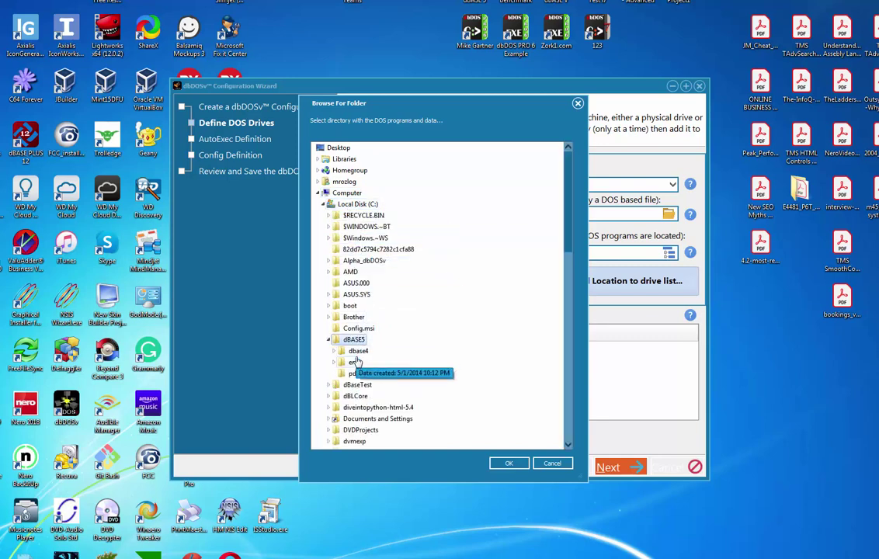
double_click(353, 362)
click(508, 463)
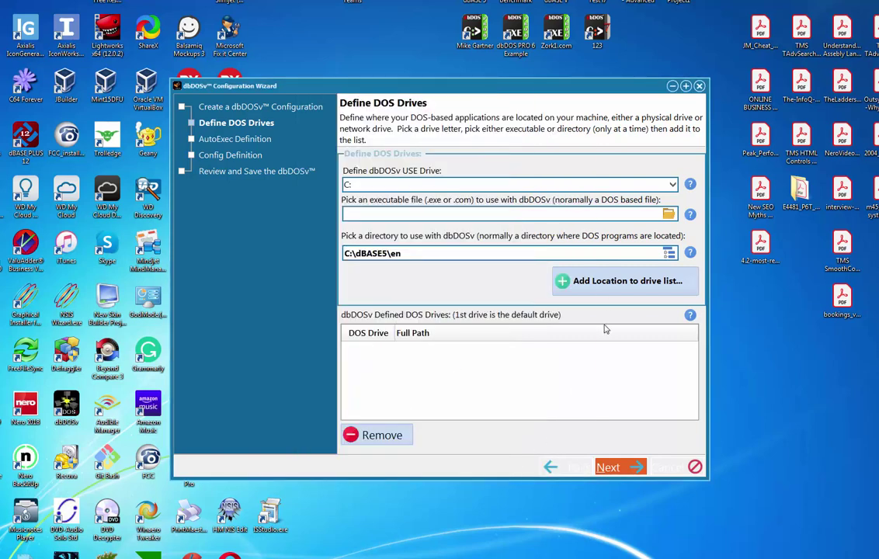
click(613, 280)
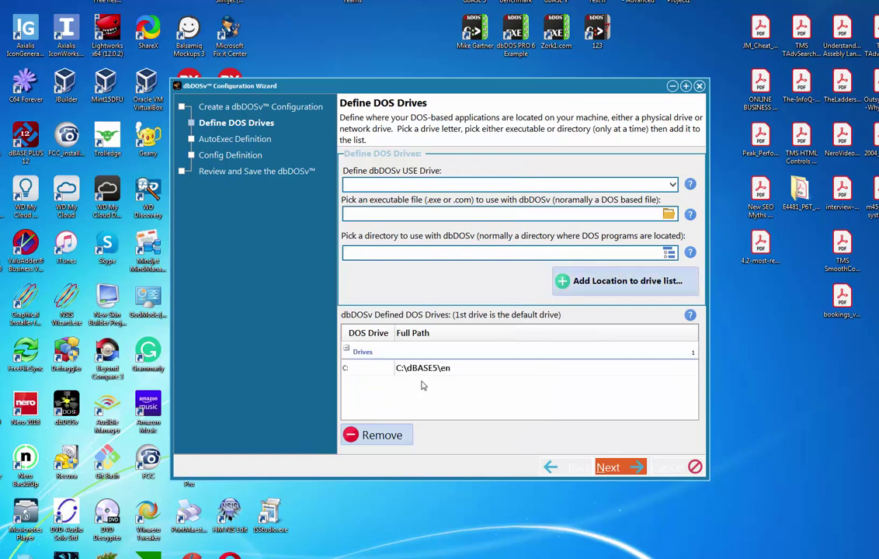
click(604, 468)
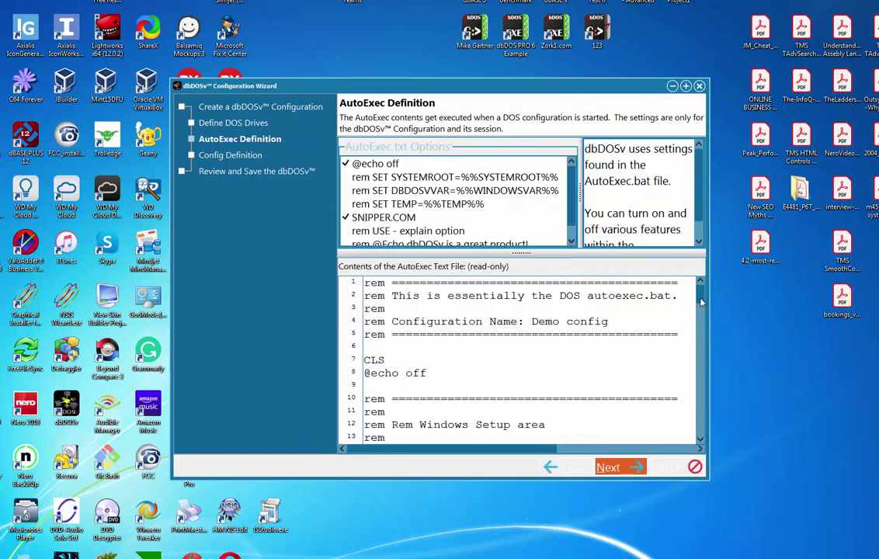
- Define the SET TEMP variable with the MS Office Location in the AutoExec options, and turn that entry off before continuing
drag(701, 297, 702, 325)
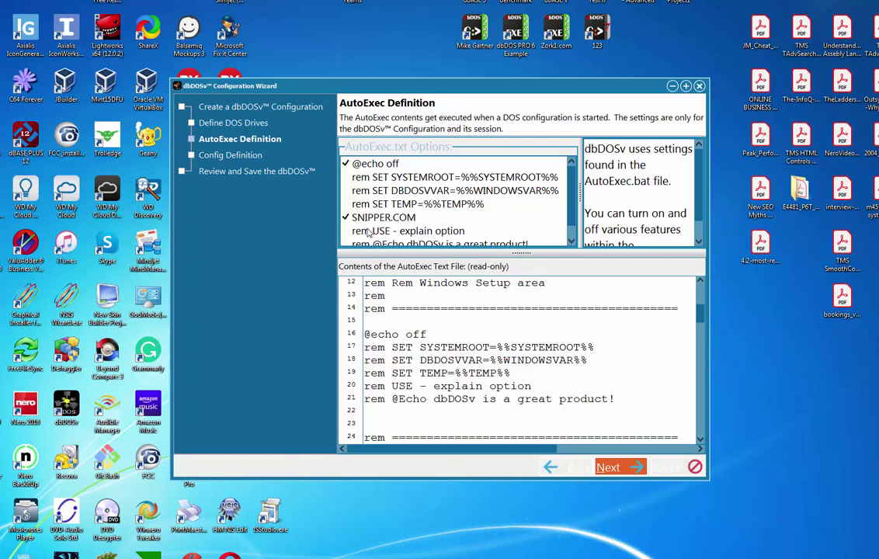
click(406, 204)
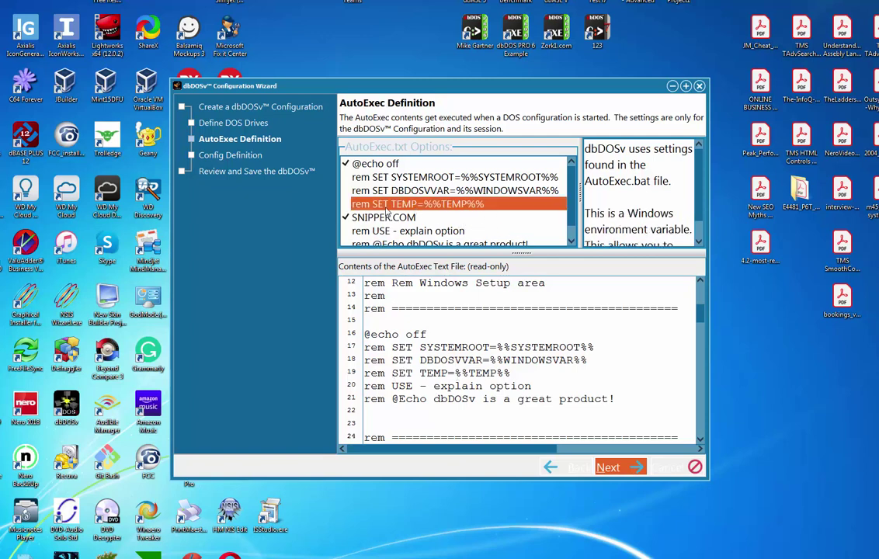
double_click(348, 207)
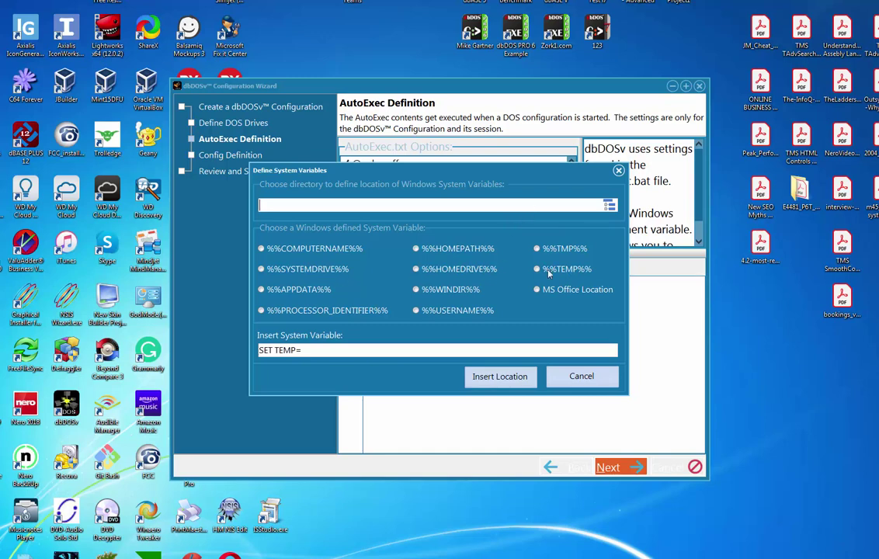
click(573, 295)
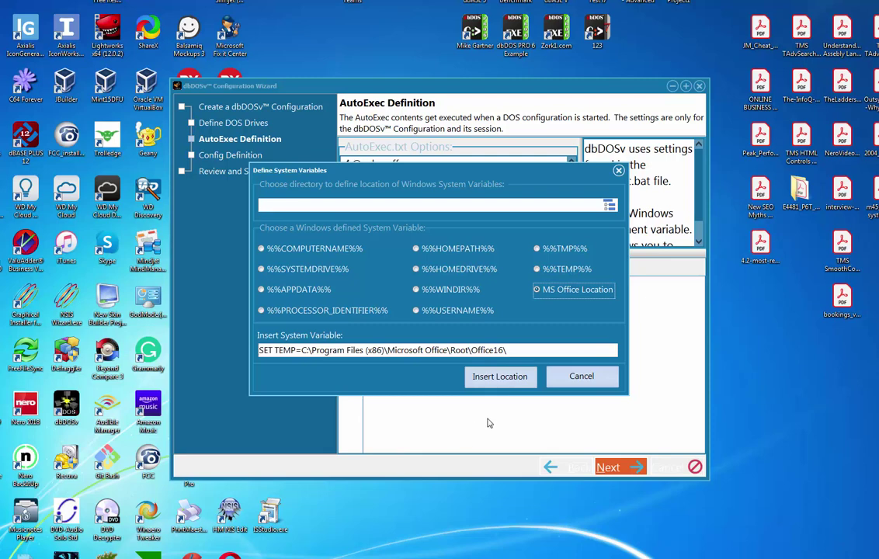
click(500, 378)
click(571, 379)
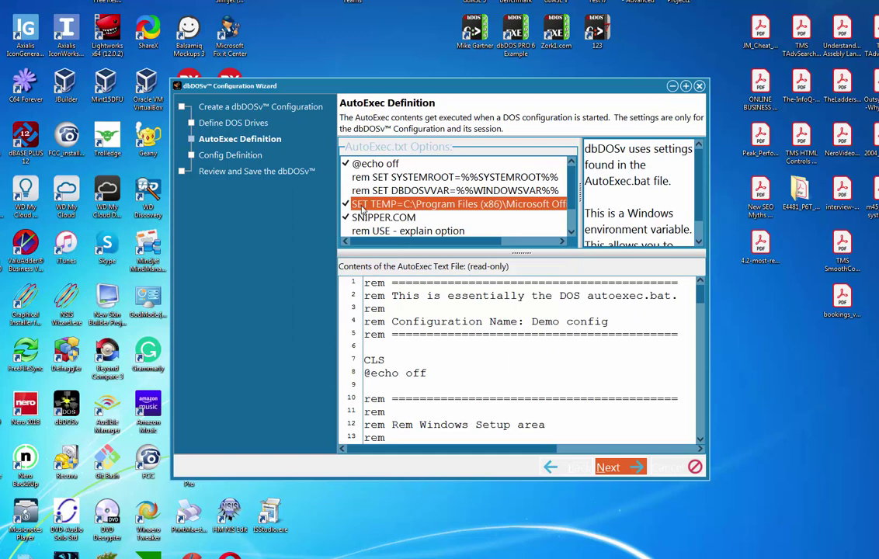
click(346, 203)
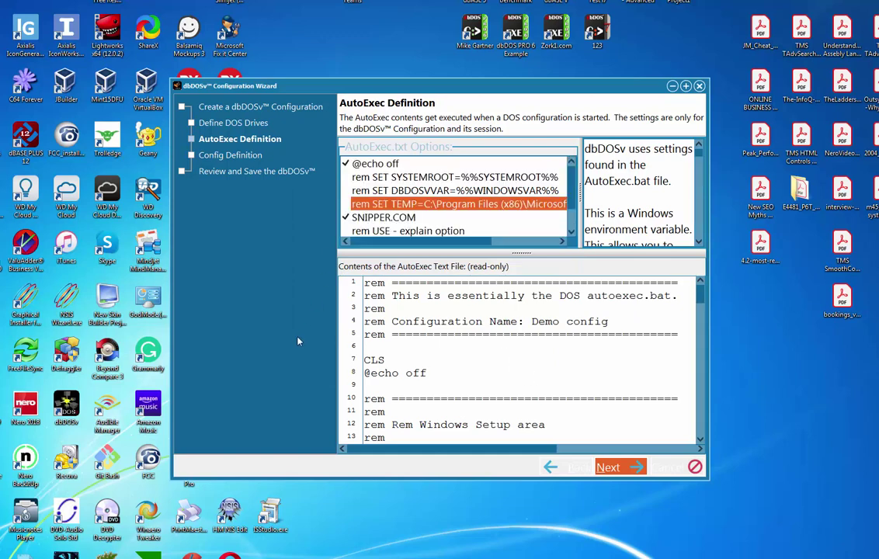
click(608, 466)
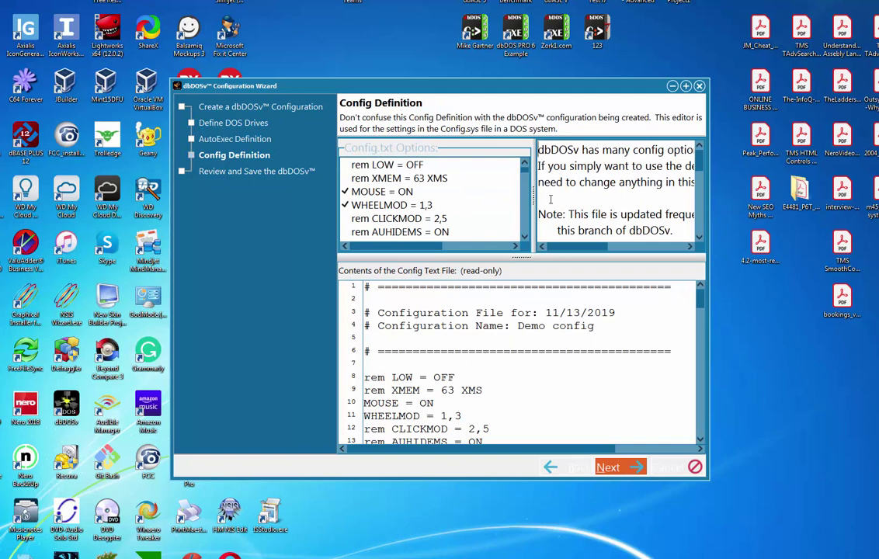
- View the CLICKMOD and VGAFIXMS option descriptions in the Config definition, and finish the wizard to save the configuration
click(438, 219)
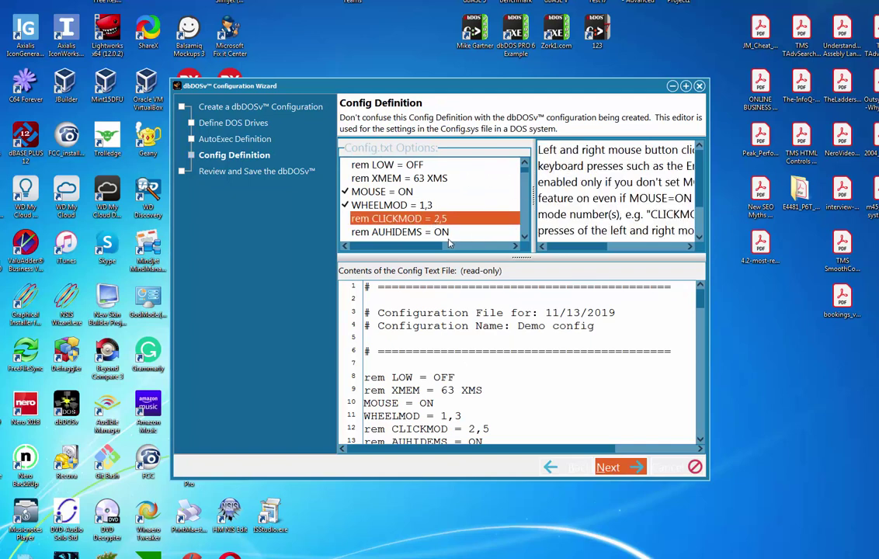
scroll(510, 231, down, 1)
click(510, 231)
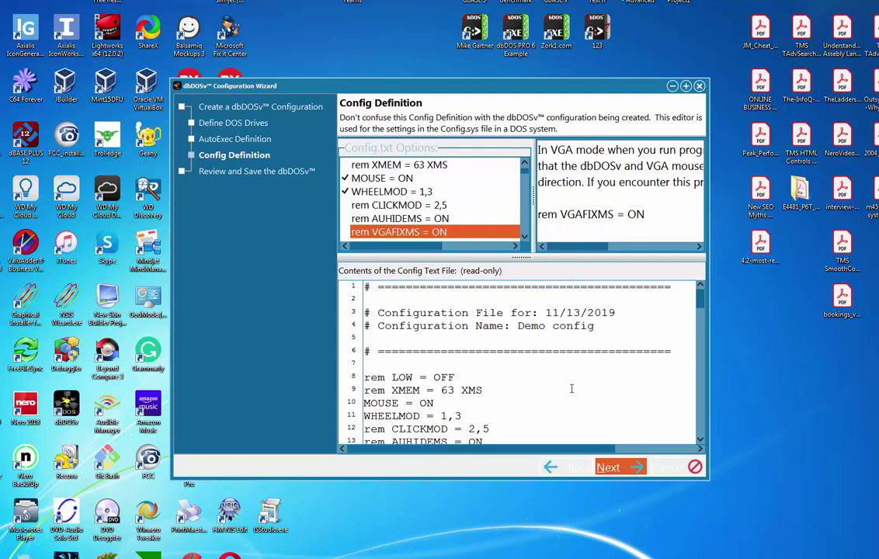
click(638, 467)
click(639, 467)
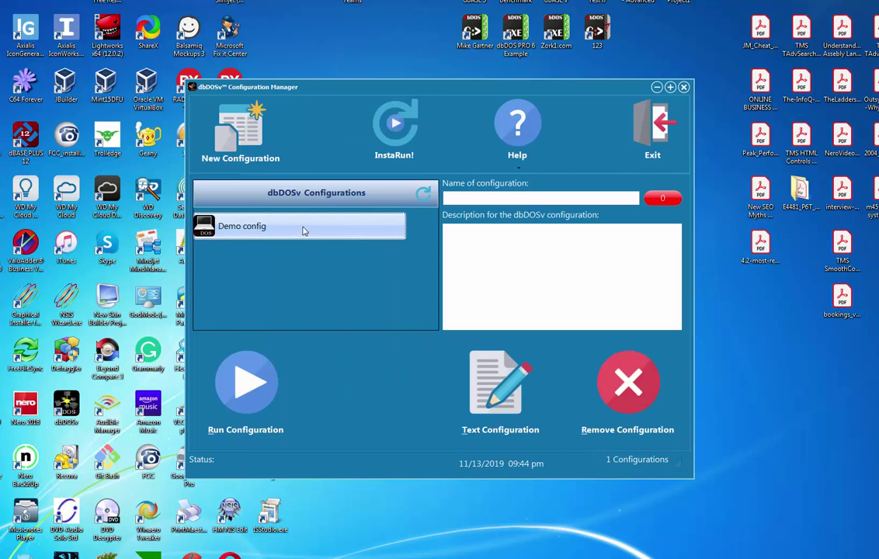
- Run the Demo config configuration and launch Word from its DOS prompt with the command CMD HIDE /c START WINWORD /t
click(304, 231)
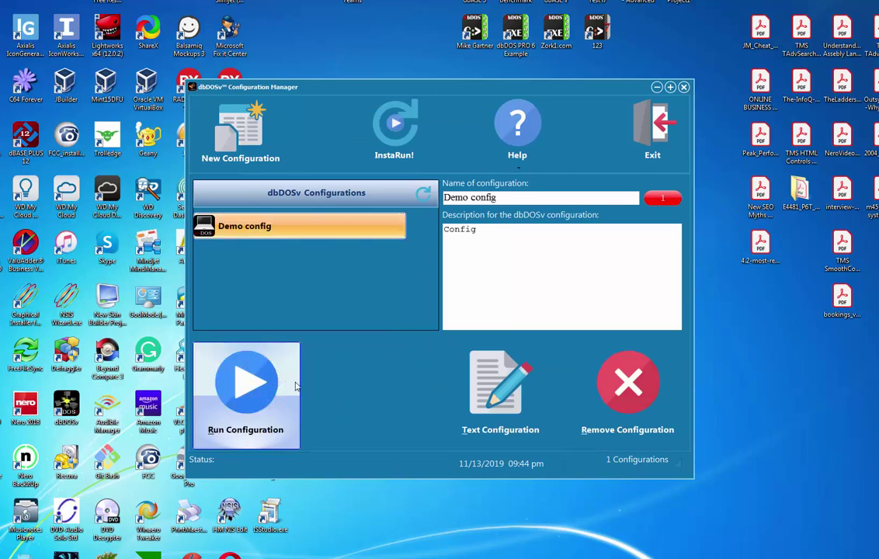
click(248, 388)
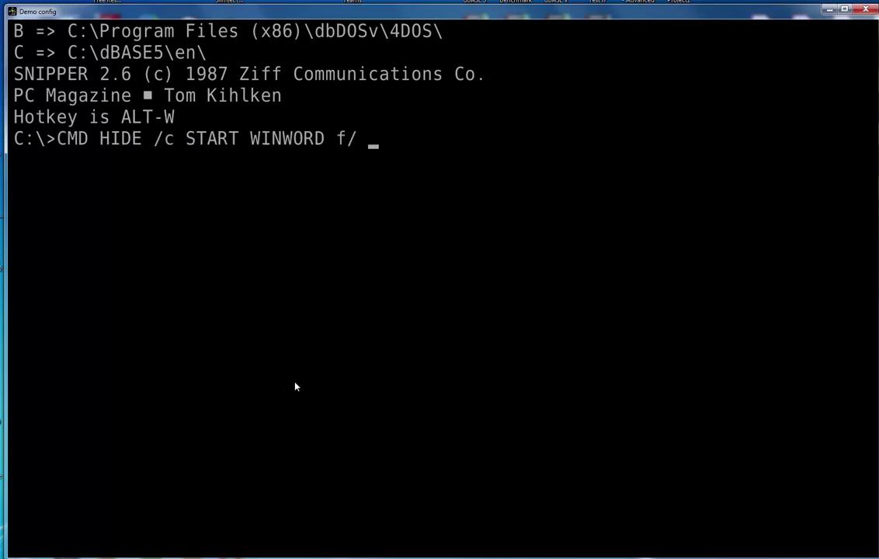
key(BackSpace)
key(BackSpace)
key(BackSpace)
text(/t)
key(Return)
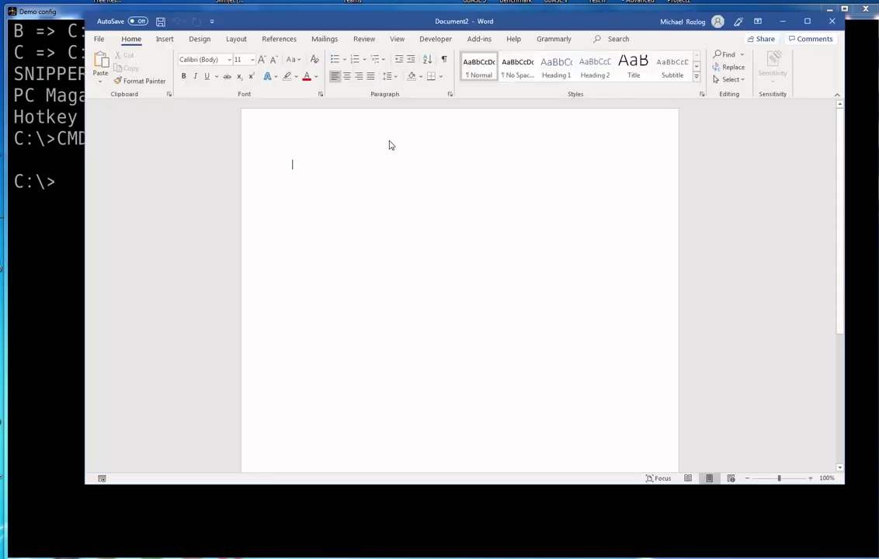
- Copy all text from the Demo config DOS window to the Windows clipboard and paste it into the blank Word document
click(66, 219)
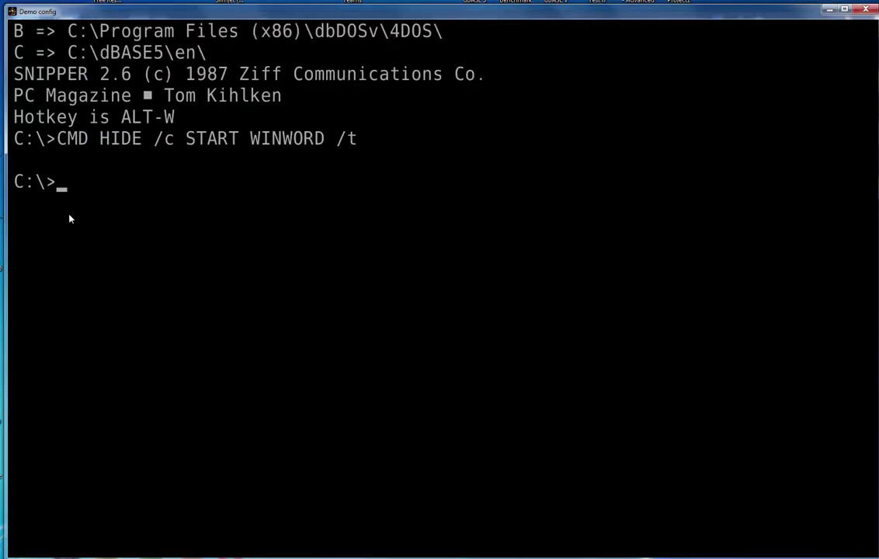
click(12, 13)
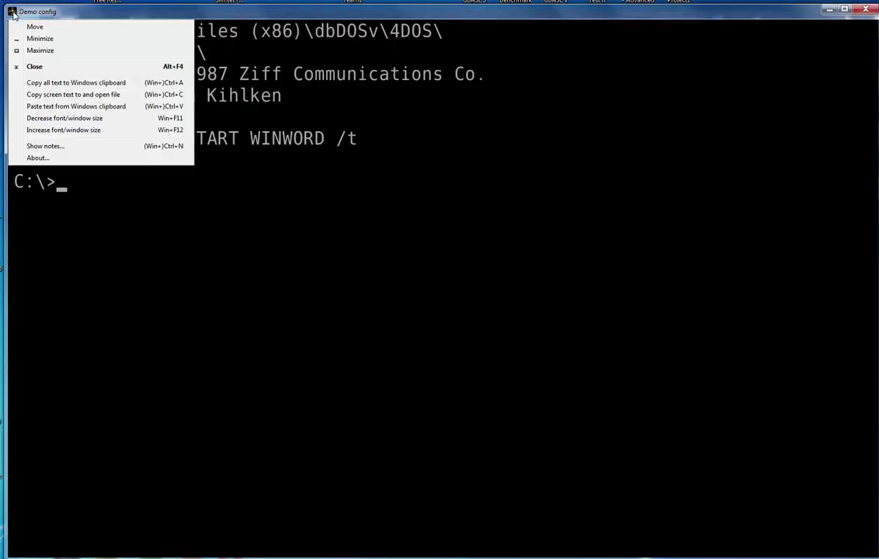
click(66, 84)
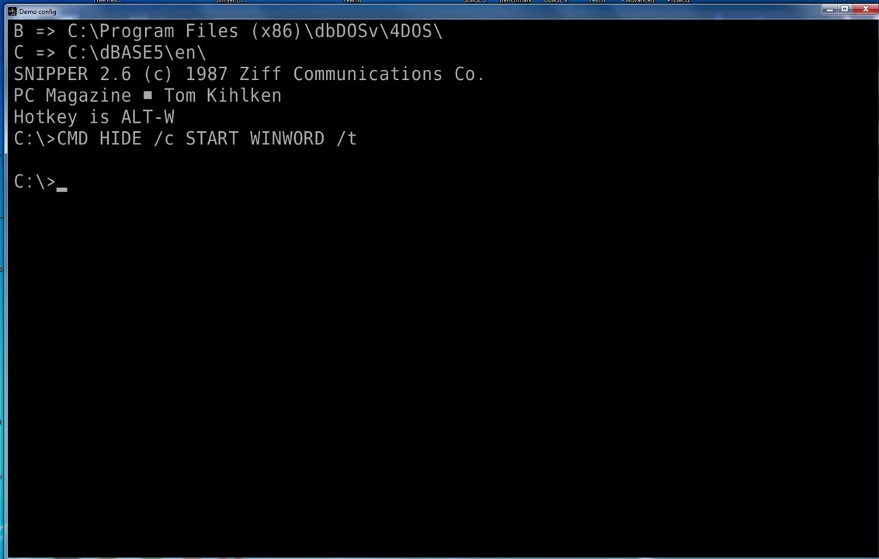
click(613, 462)
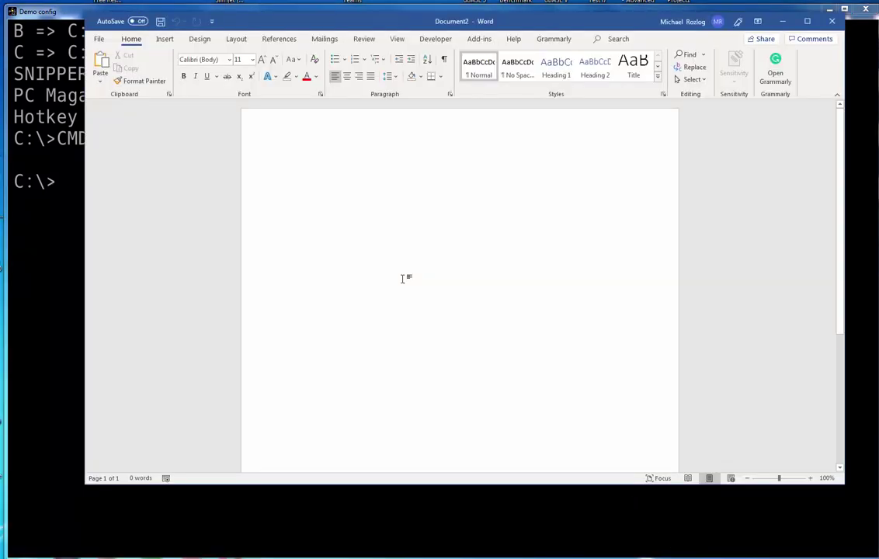
key(ctrl+v)
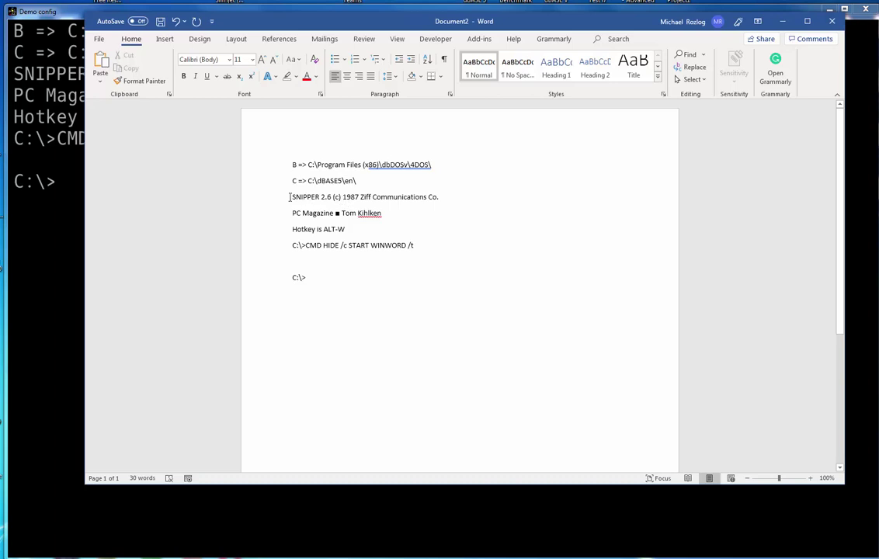
- Copy the line "SNIPPER 2.6 (c) 1987 Ziff Communications Co." from Word to the DOS prompt, closing the Word document before pasting
drag(292, 197, 442, 198)
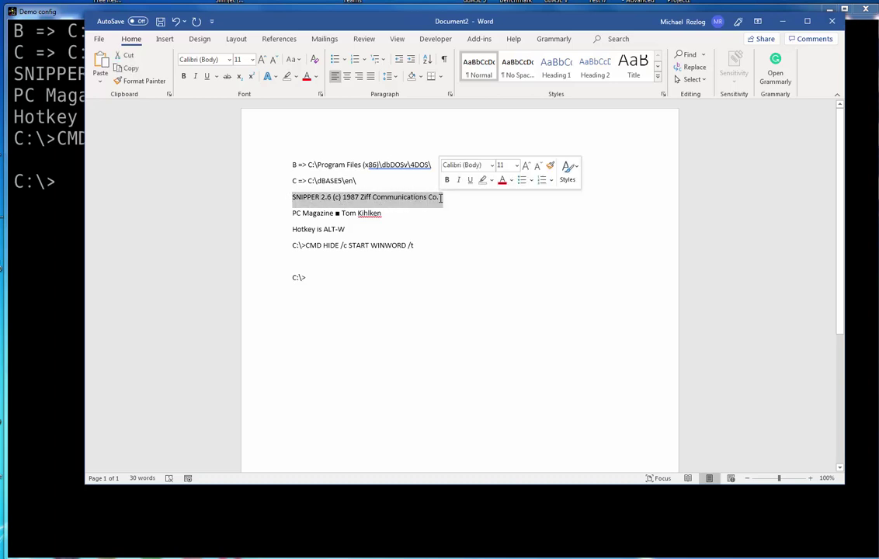
click(831, 20)
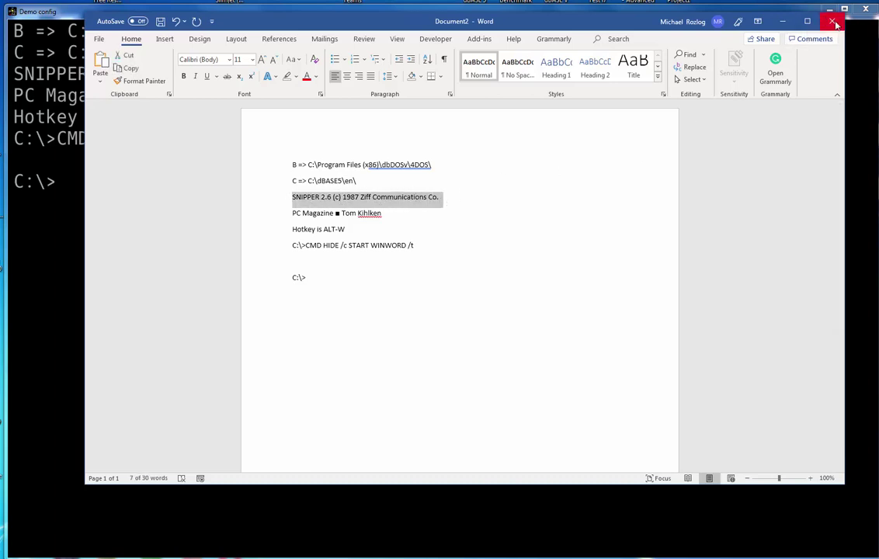
click(496, 329)
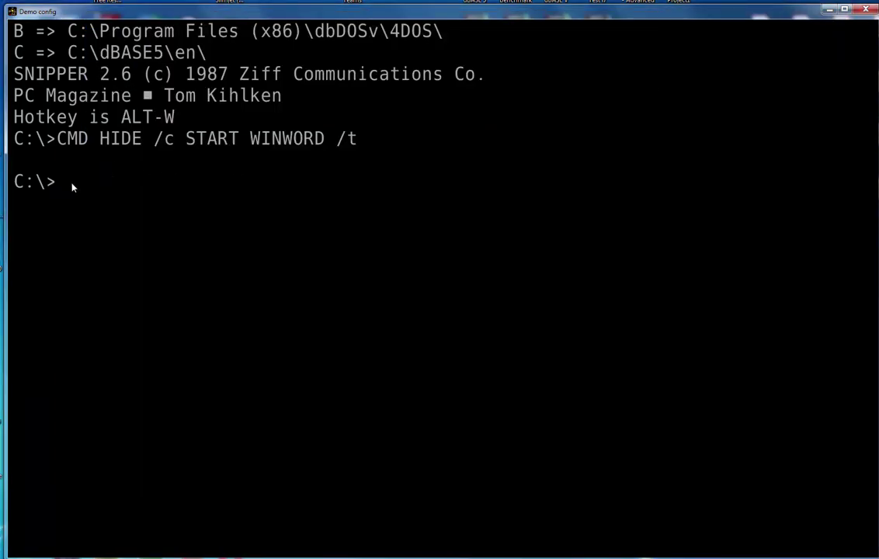
key(alt+space)
click(43, 104)
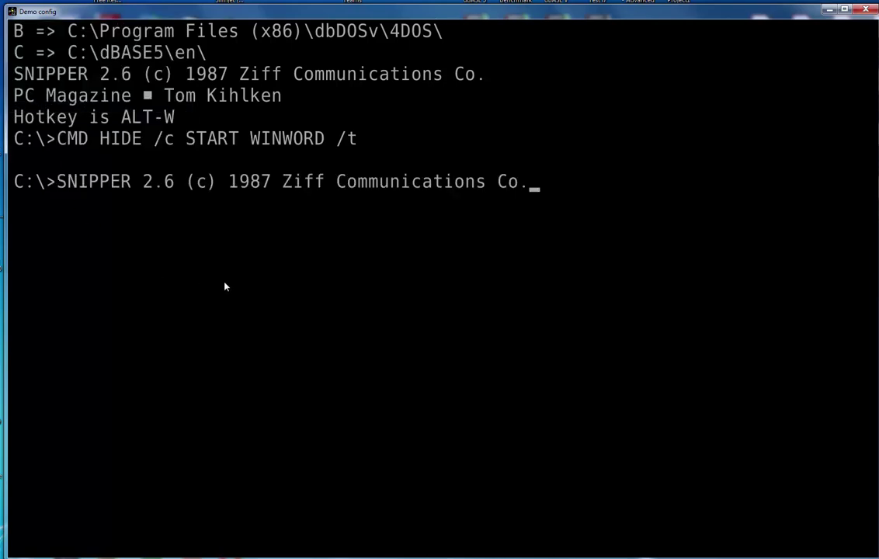